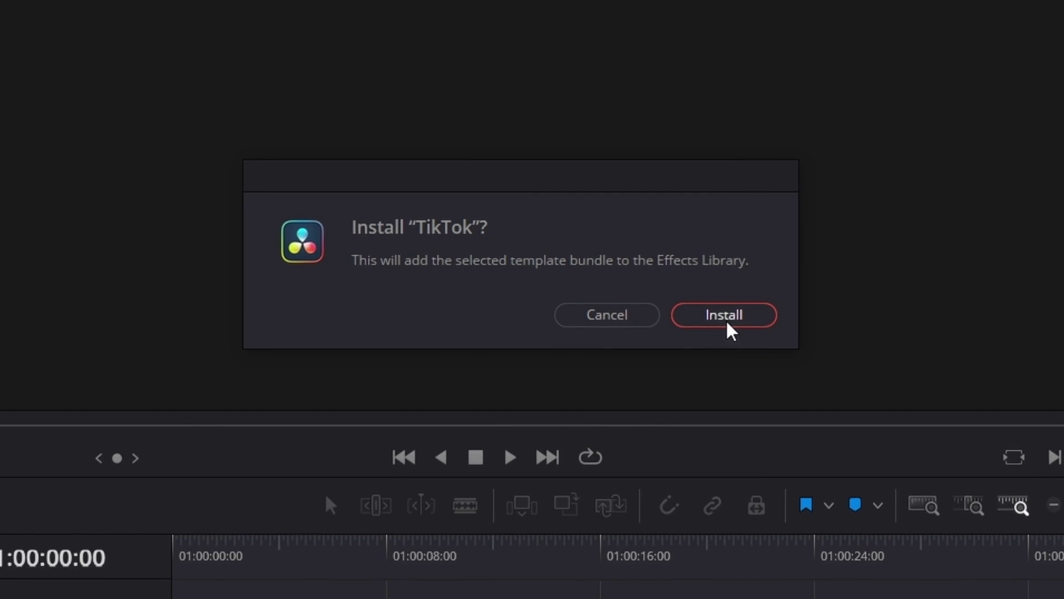
Step: Confirm installation of the TikTok template bundle into Resolve's Effects Library
left_click(725, 323)
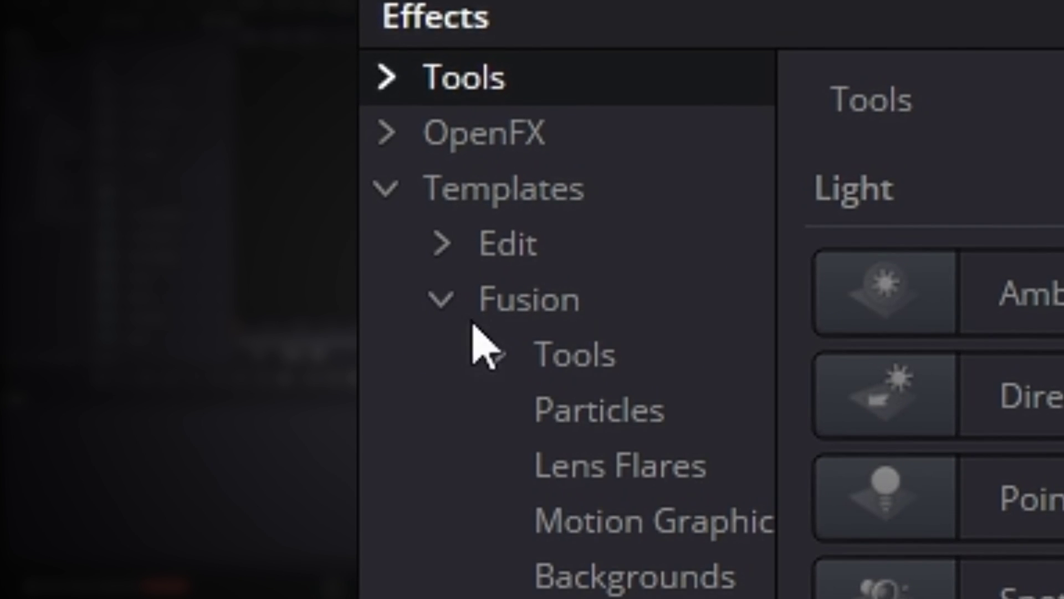
Step: Expand Templates > Fusion > Tools and open the Daex folder to list the TikTok template
left_click(496, 355)
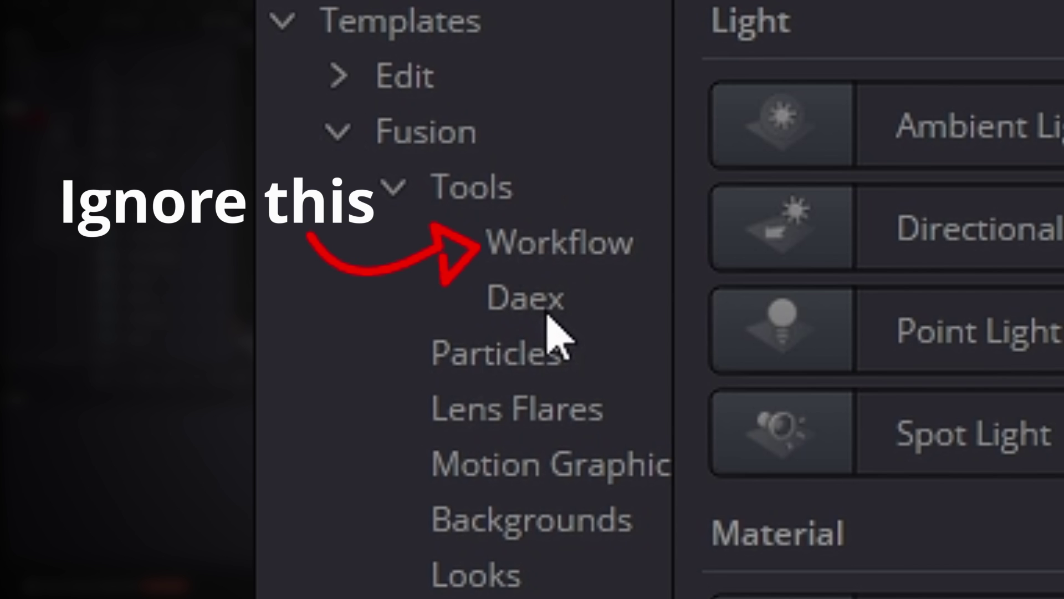
left_click(546, 310)
left_click(962, 136)
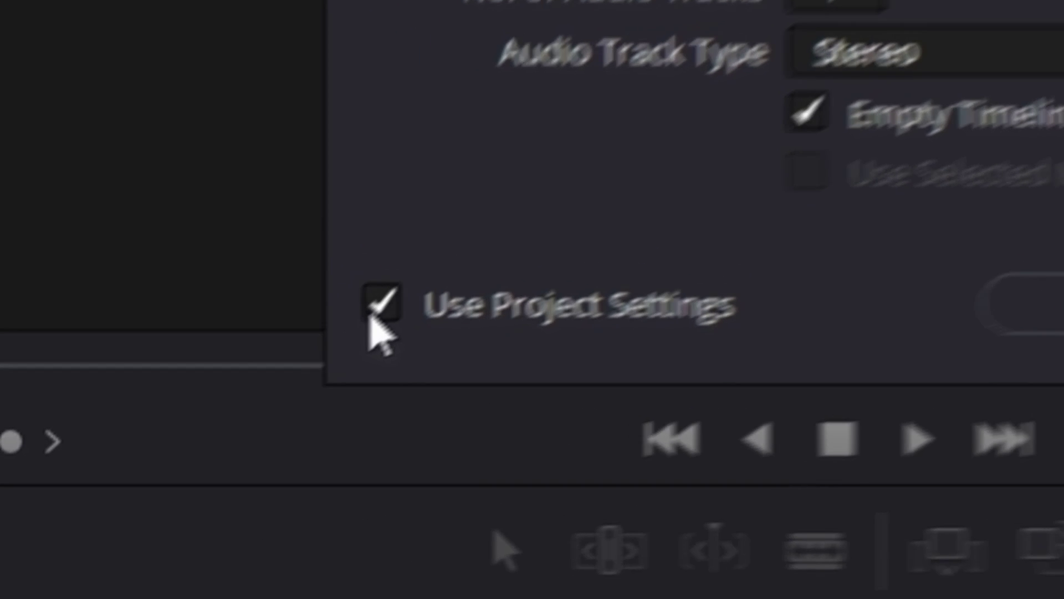
Step: Create a vertical 1080x1920 timeline with mismatched footage set to Scale full frame with crop
left_click(379, 311)
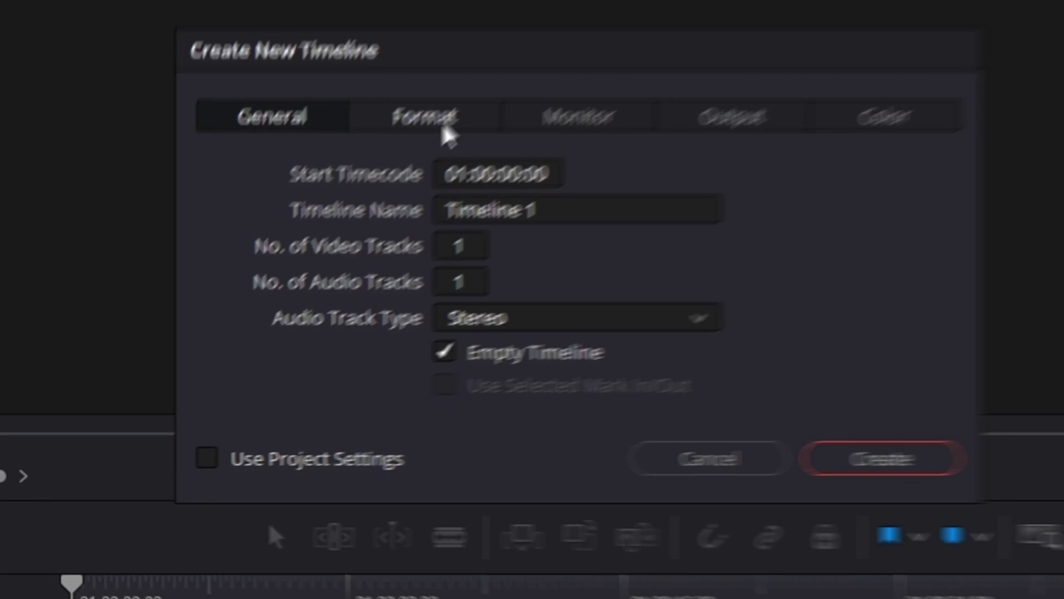
left_click(421, 138)
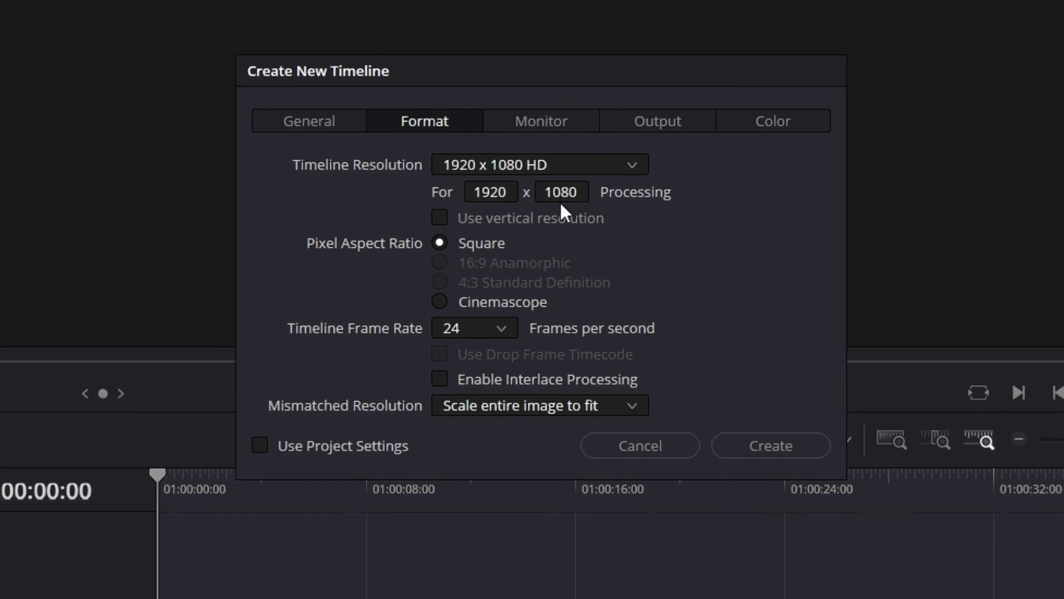
left_click(439, 217)
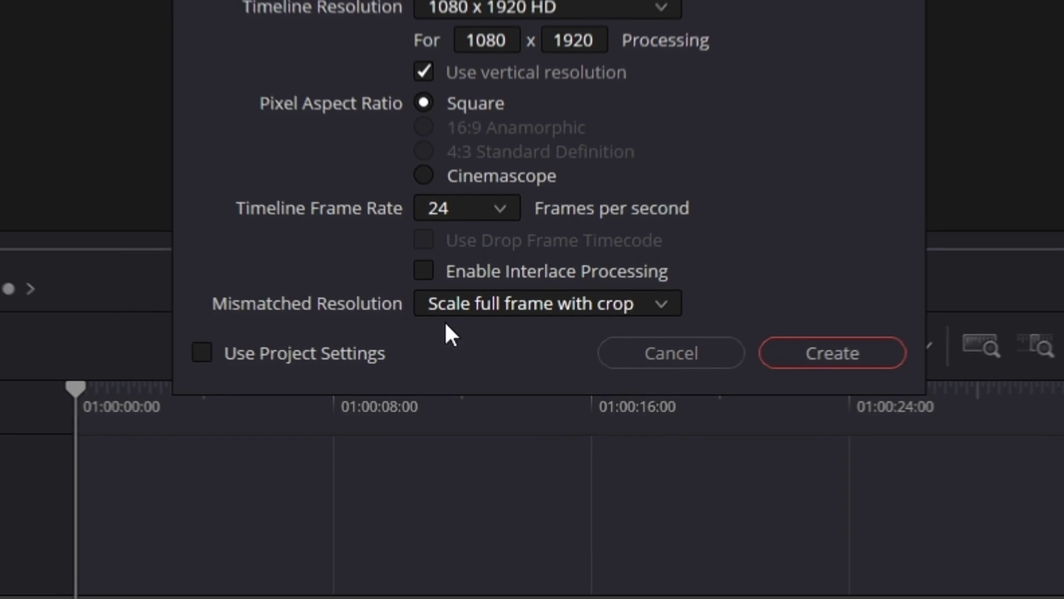
left_click(484, 309)
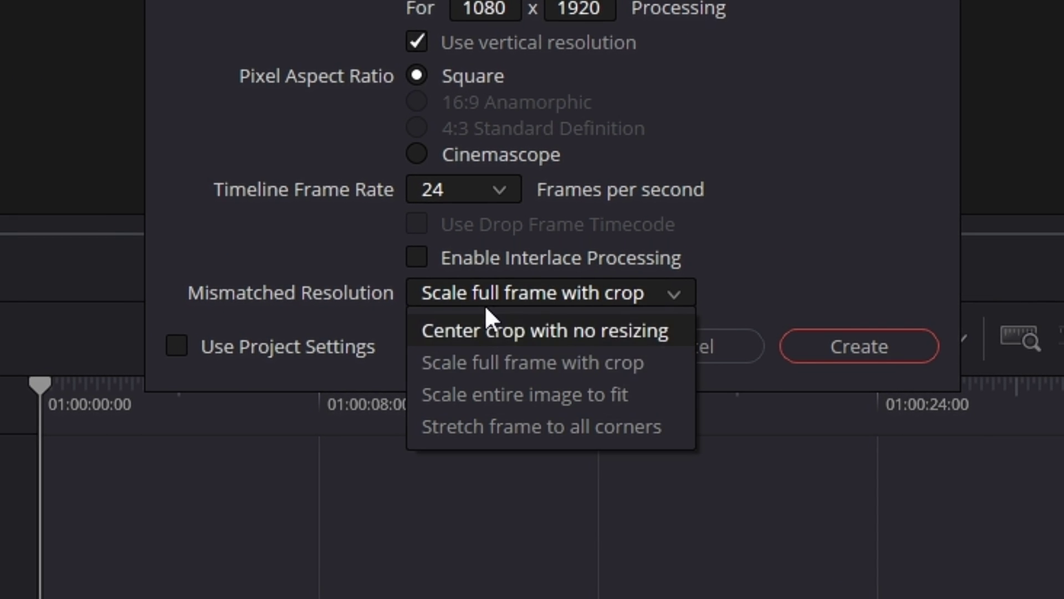
left_click(501, 394)
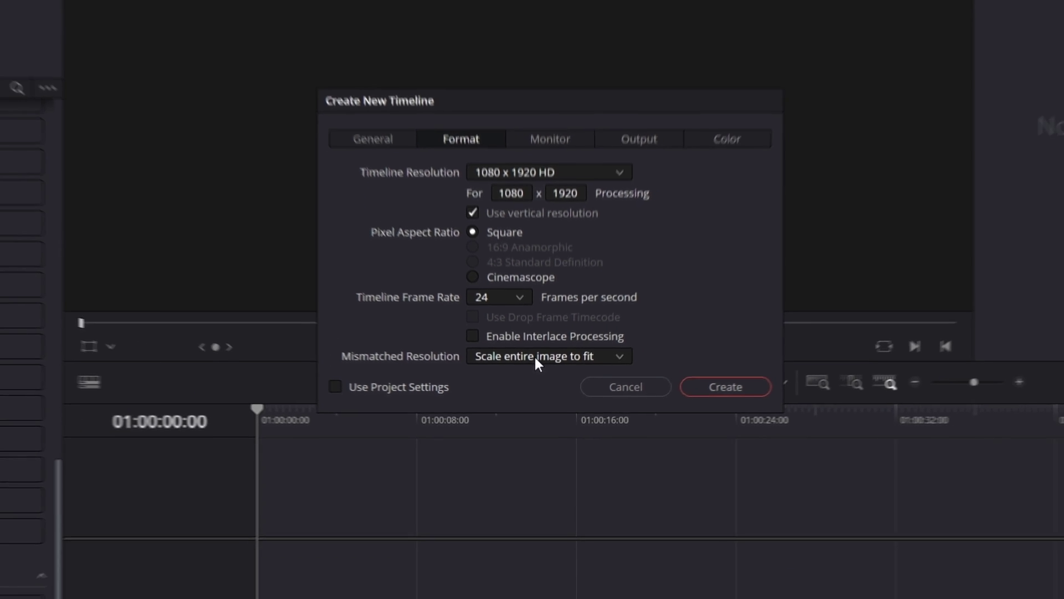
left_click(535, 361)
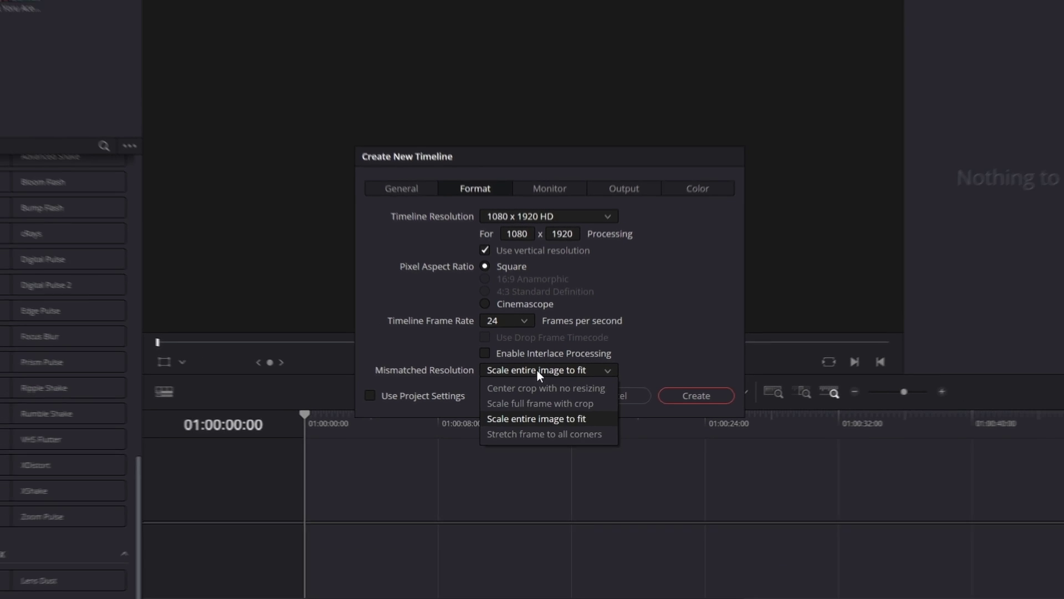
left_click(543, 409)
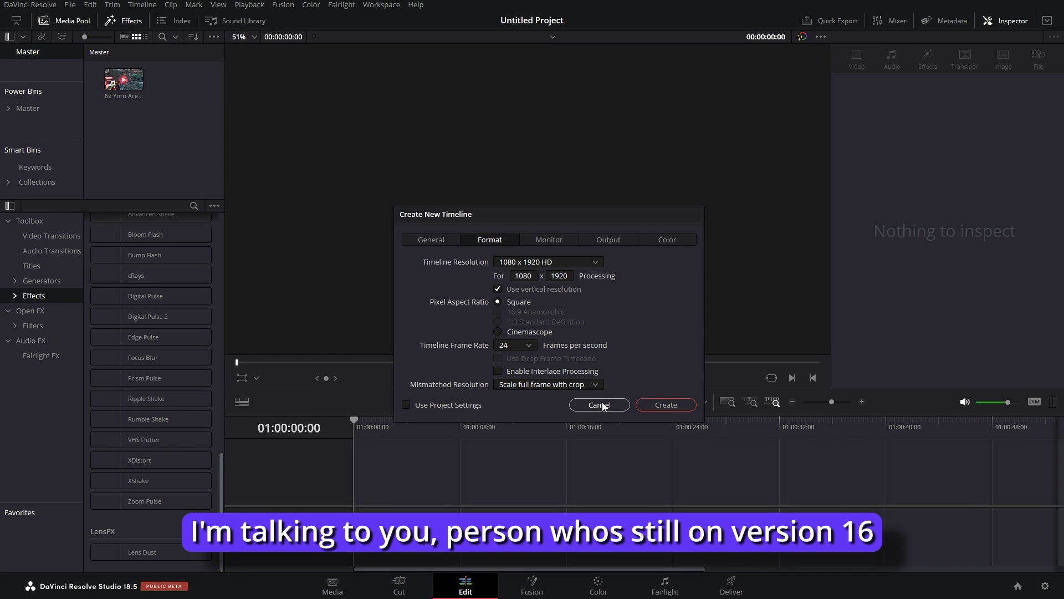
left_click(659, 411)
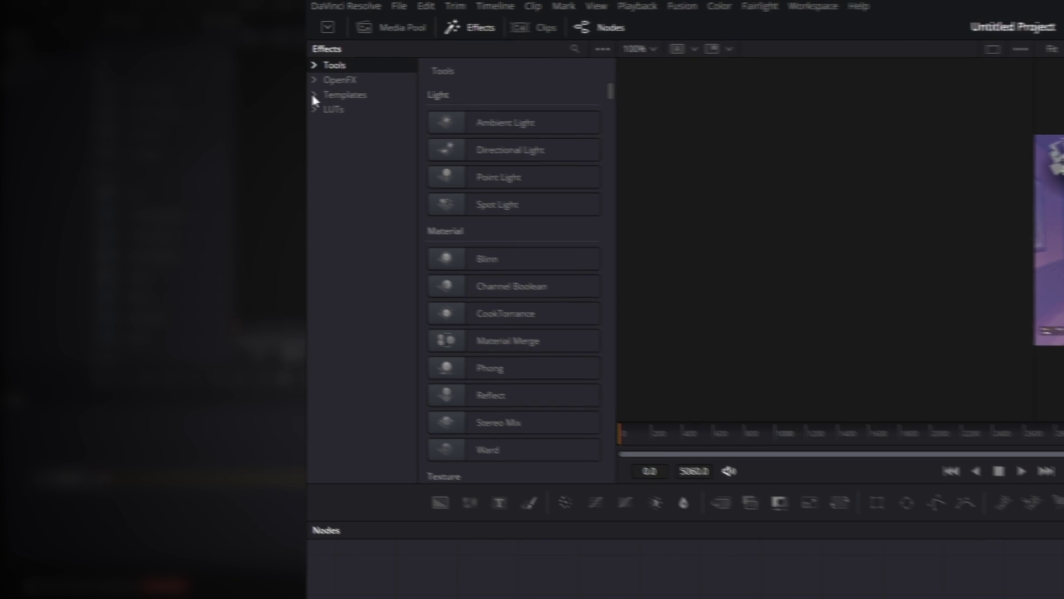
Step: Insert the Daex TikTok template between MediaIn1 and MediaOut1, showing MediaIn1 in viewer 1
left_click(313, 96)
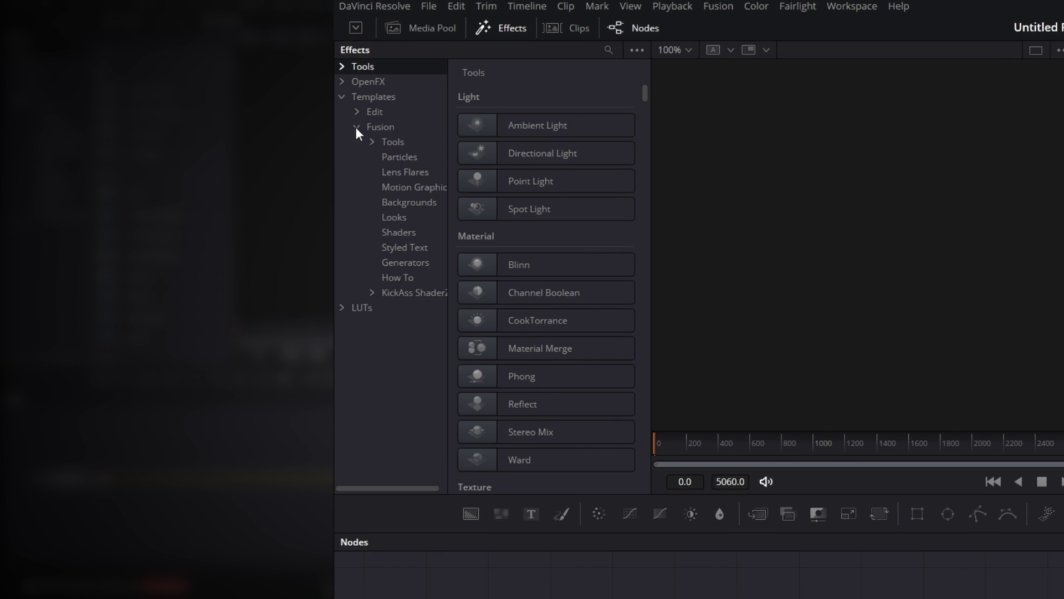
left_click(370, 140)
left_click(410, 173)
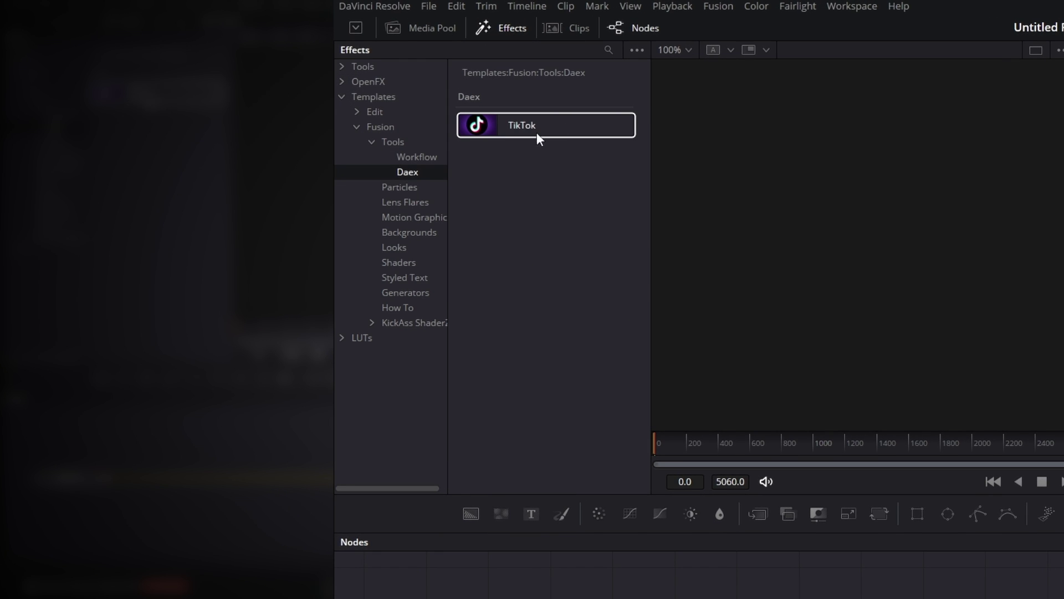
left_click_drag(536, 129, 515, 293)
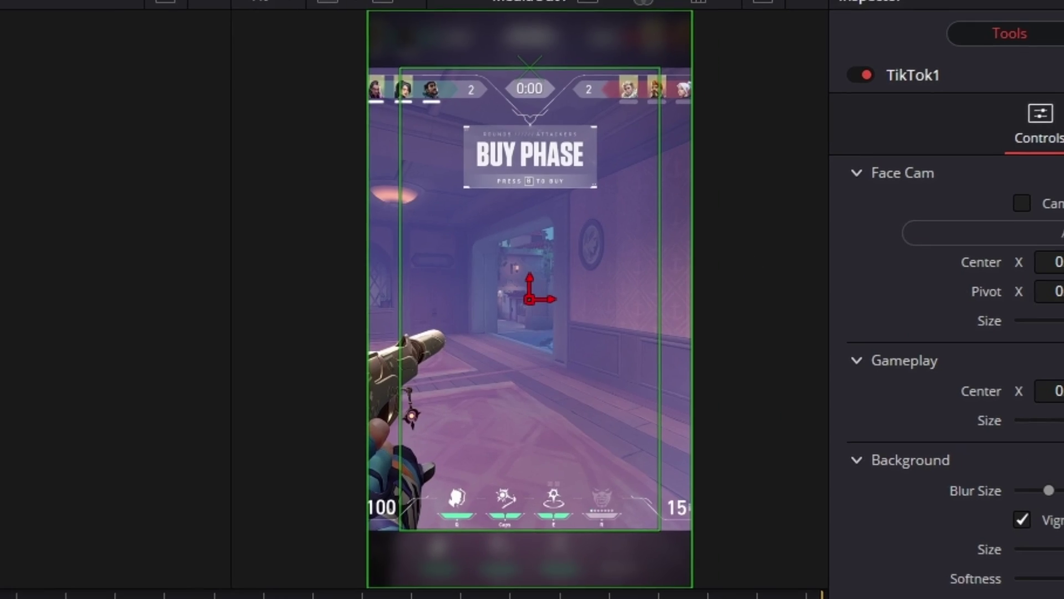
left_click(136, 450)
key("1")
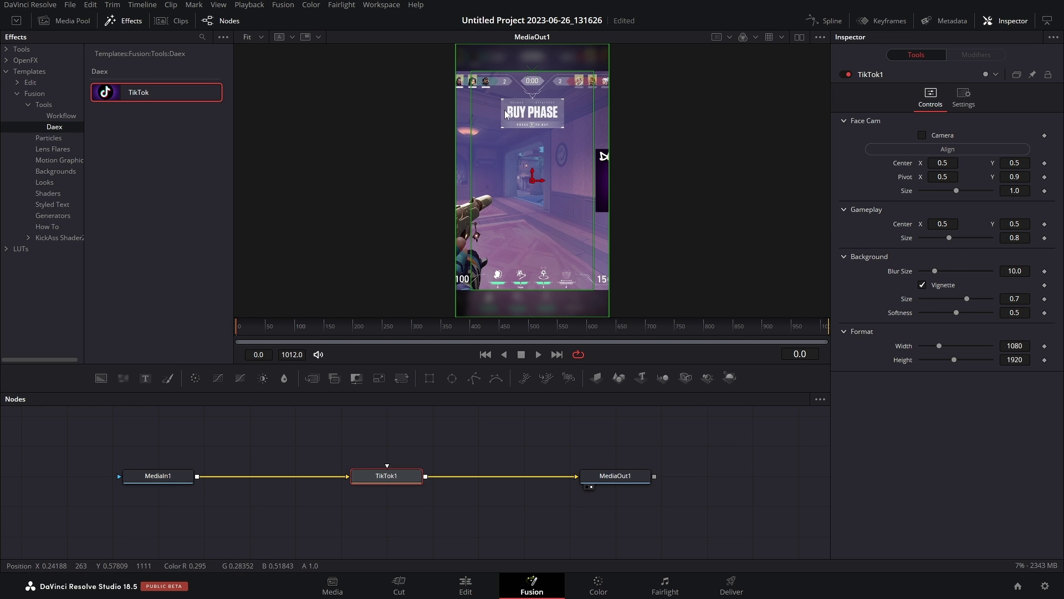
Step: Try a Gameplay Size of about 0.41, undo it back to 0.8, then re-run Align
mouse_move(950, 238)
left_mouse_down()
mouse_move(937, 238)
mouse_move(965, 223)
left_mouse_up()
key("ctrl+z")
key("ctrl+z")
key("ctrl+z")
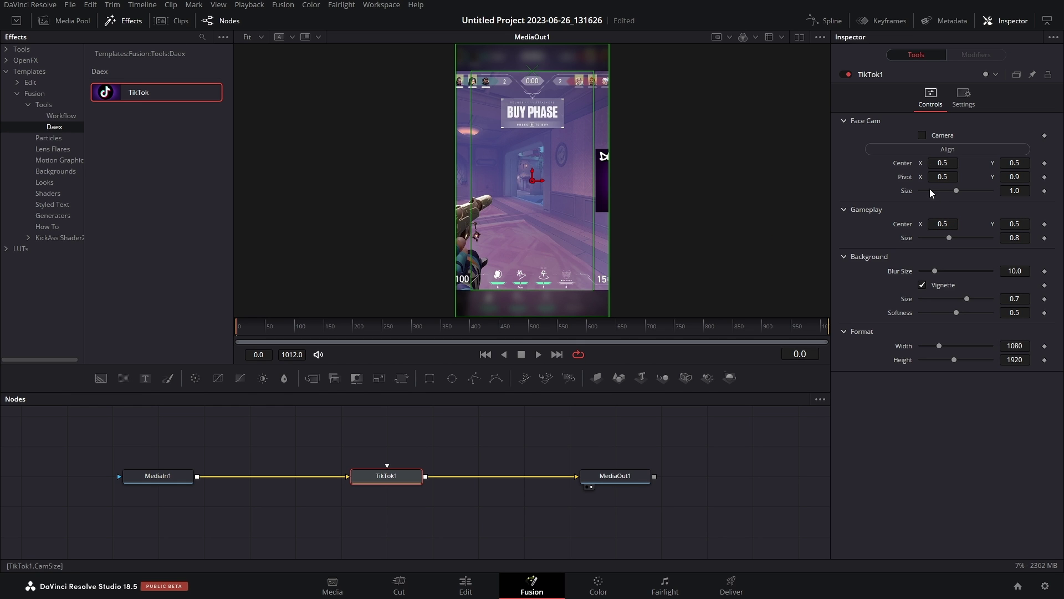
left_click(928, 149)
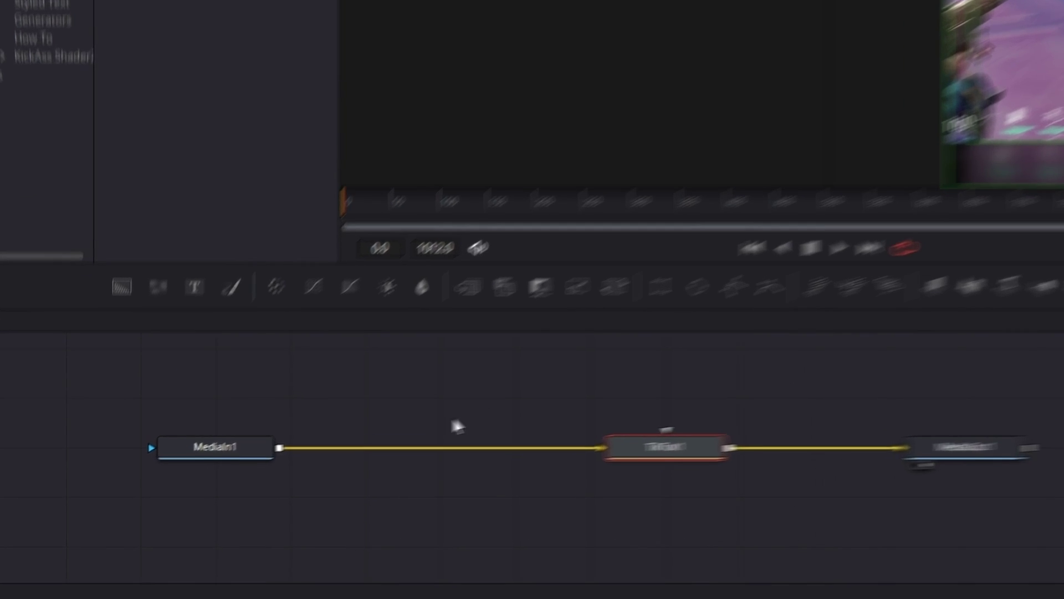
Step: Add a Rectangle mask feeding TikTok1 and fit it around the face cam in MediaIn1
left_click(306, 415)
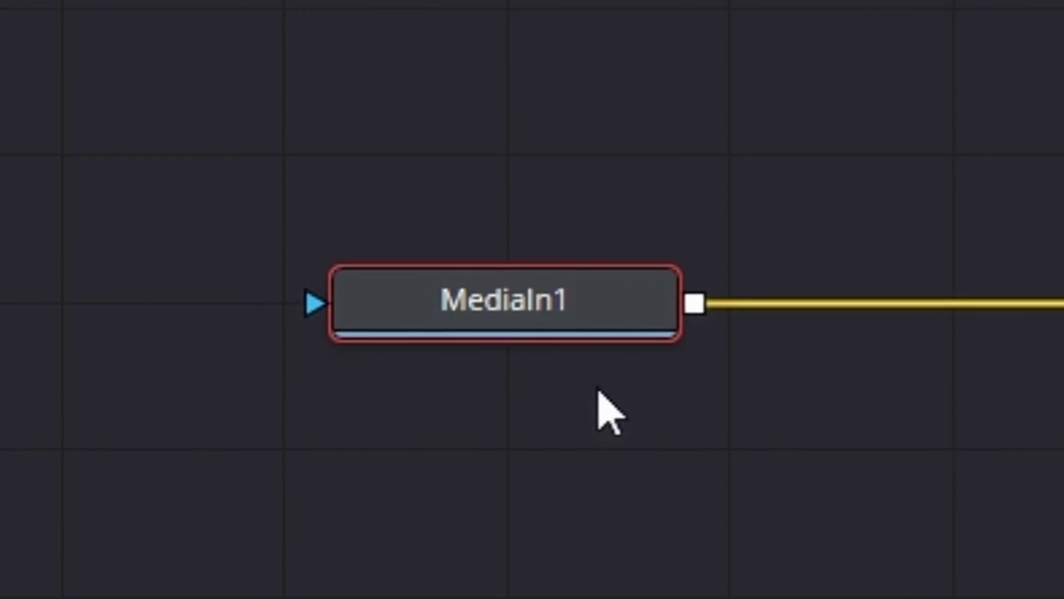
key("1")
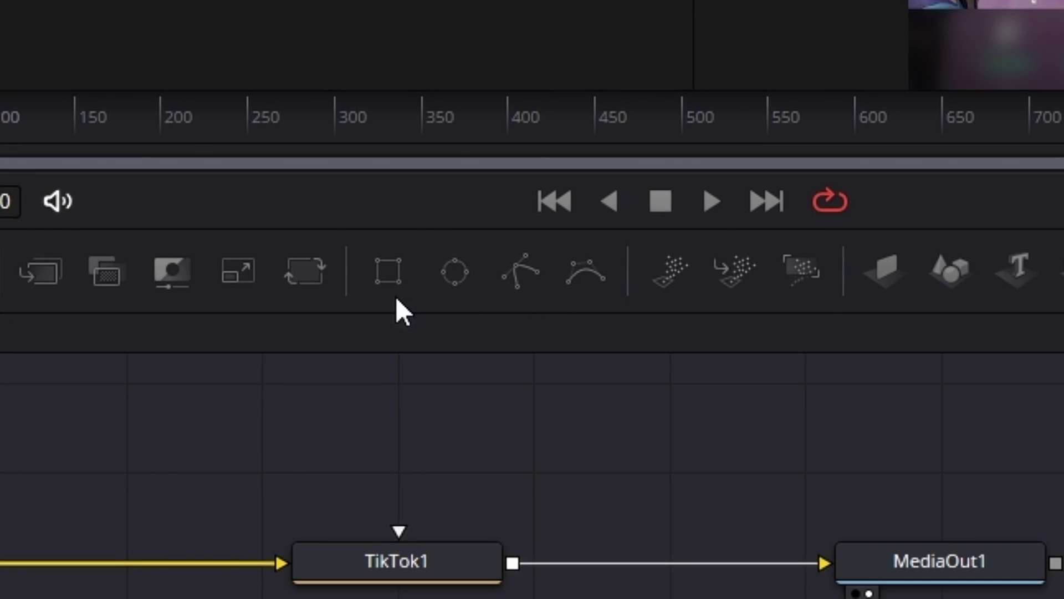
left_click_drag(388, 271, 431, 496)
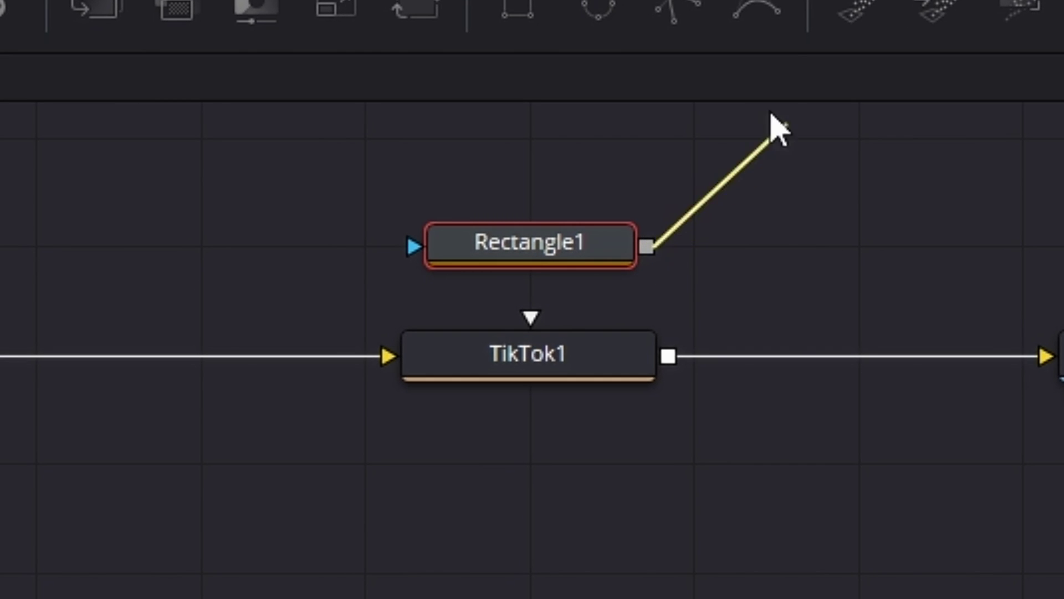
left_click_drag(714, 107, 858, 172)
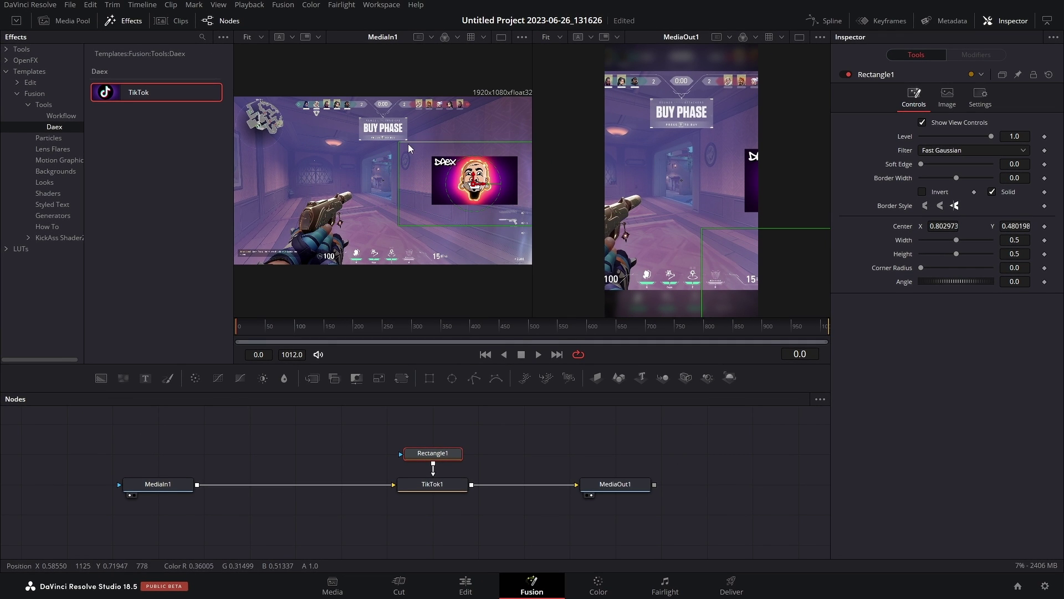
left_click_drag(398, 142, 411, 151)
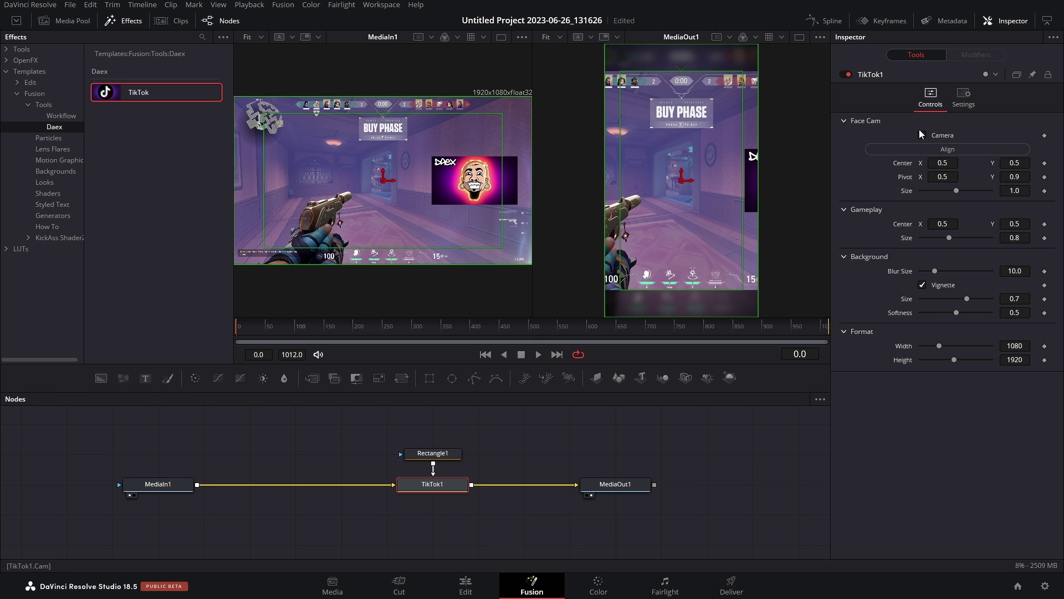
Step: Move the face cam to the top, fit the vertical output, and check it on the Edit page
left_click(947, 152)
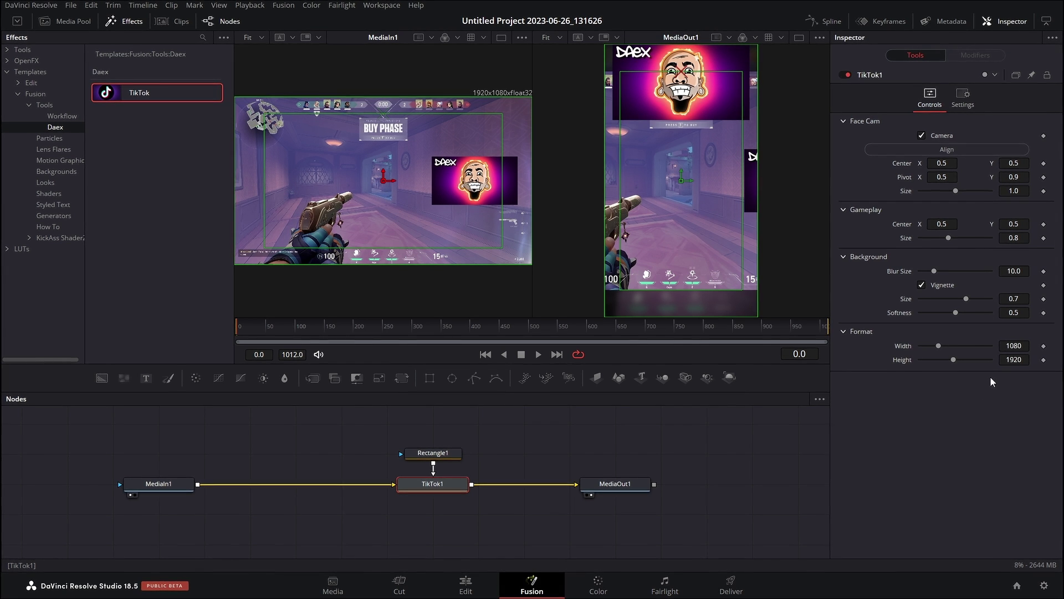
scroll(738, 235, "up", 1)
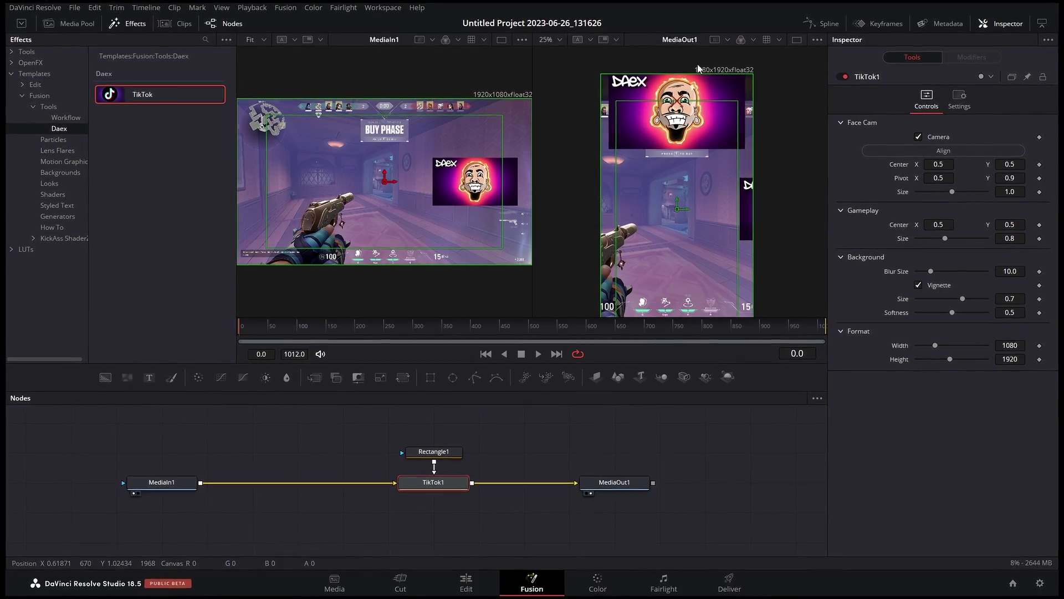
left_click(558, 40)
left_click(558, 51)
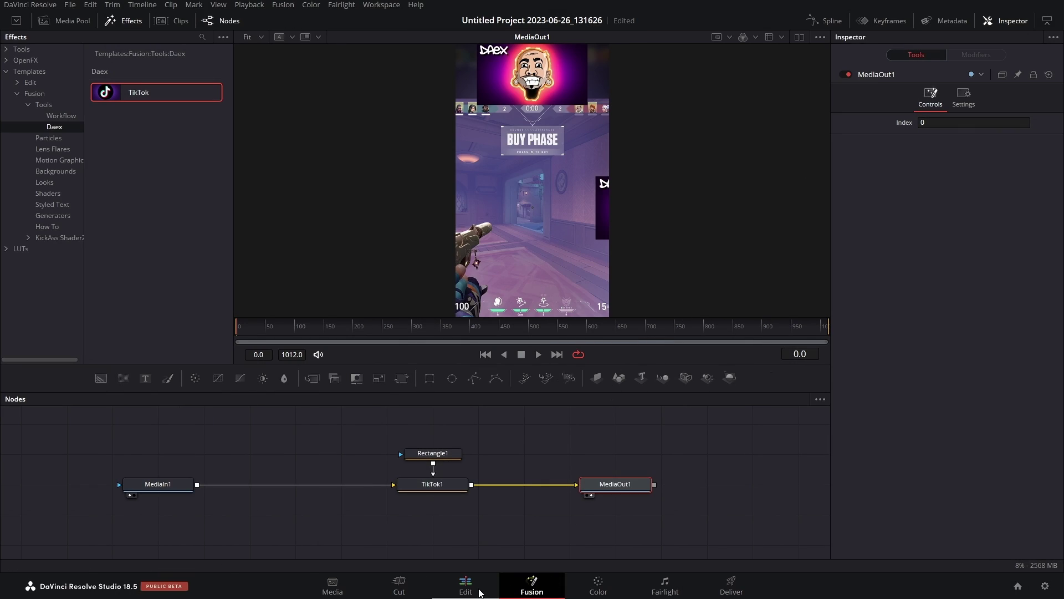
left_click(465, 587)
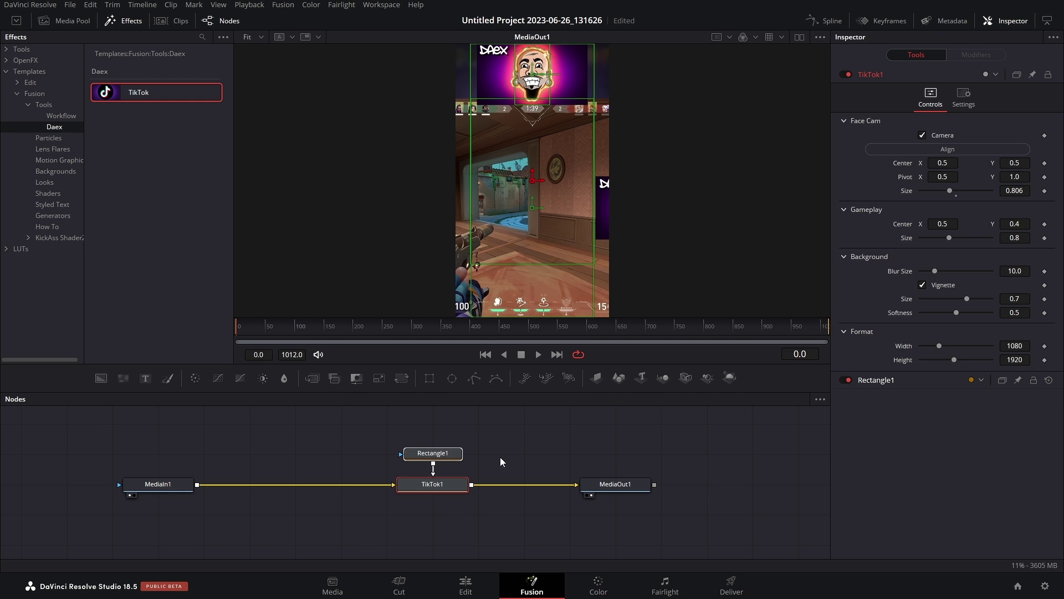
Step: Select both the Rectangle1 and TikTok1 nodes together
left_click(500, 457)
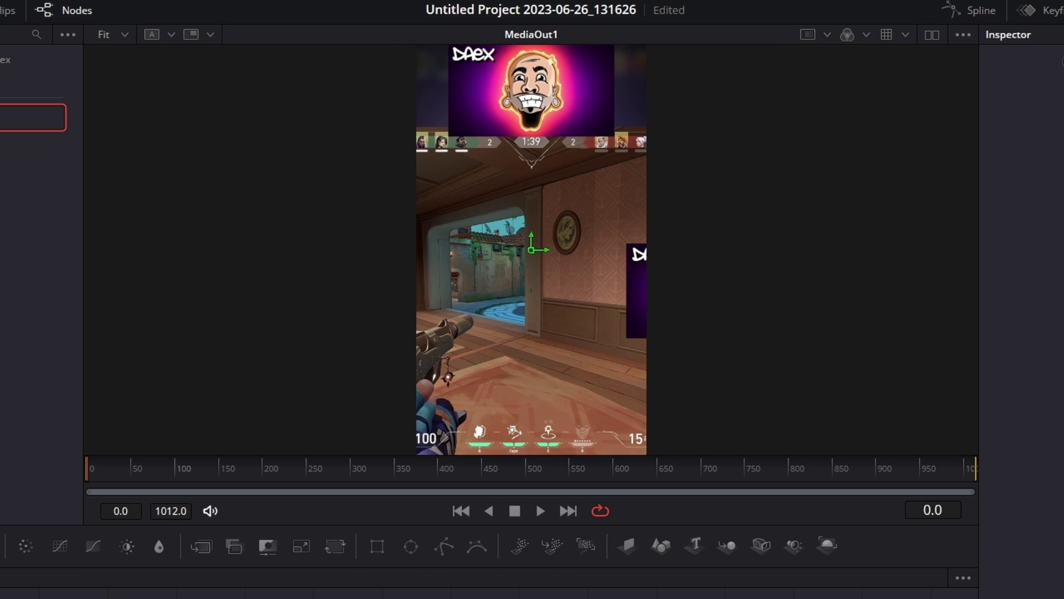
left_click(433, 484)
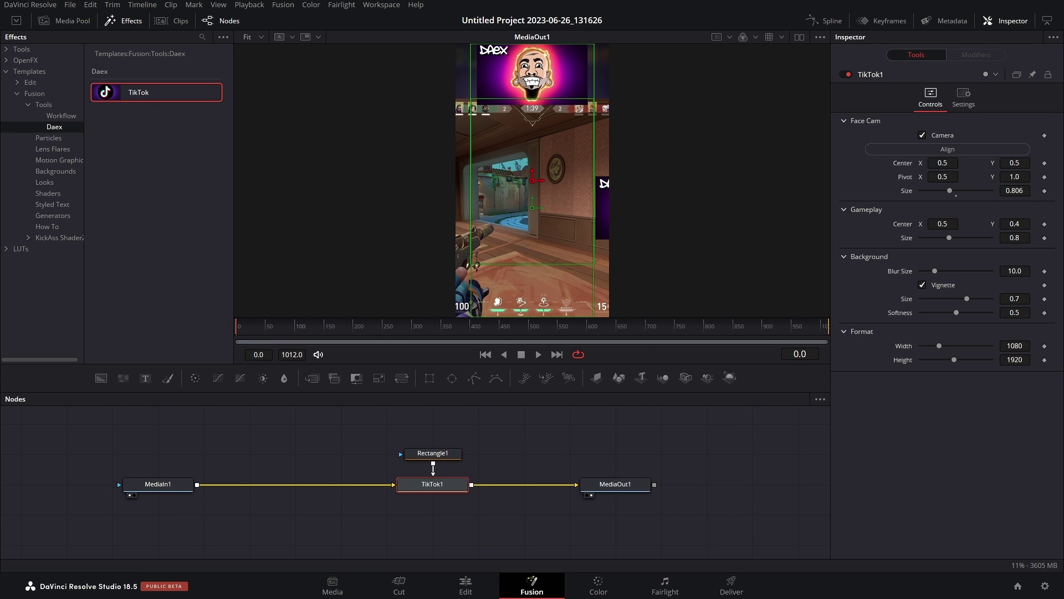
left_click_drag(438, 425, 450, 511)
left_click_drag(541, 450, 541, 450)
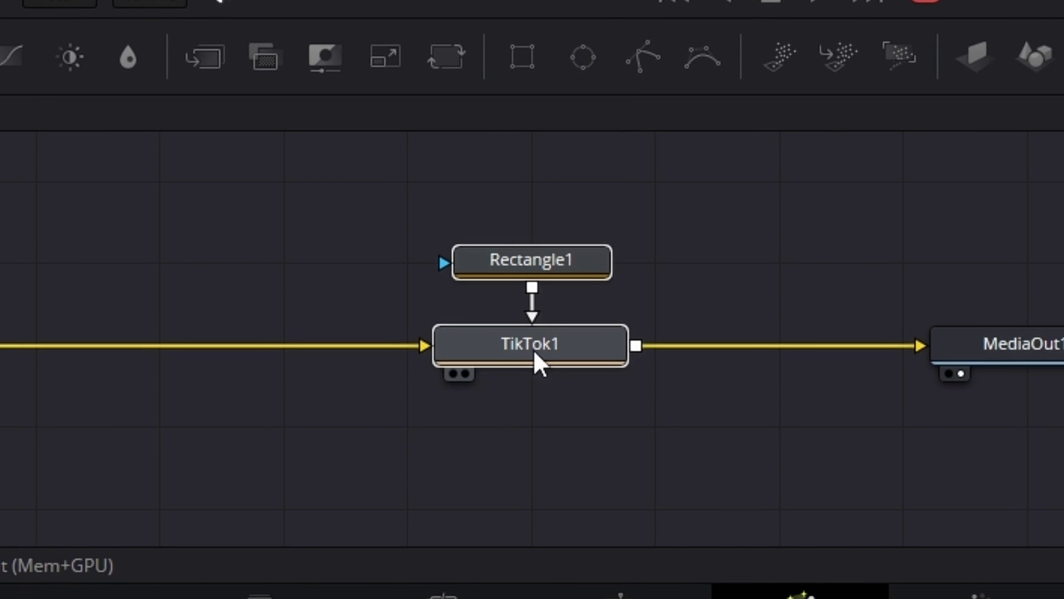
Step: Save the selection as the 'TikTok Face Cam' settings file, then add a fresh TikTok effect to another clip
right_click(536, 358)
mouse_move(700, 306)
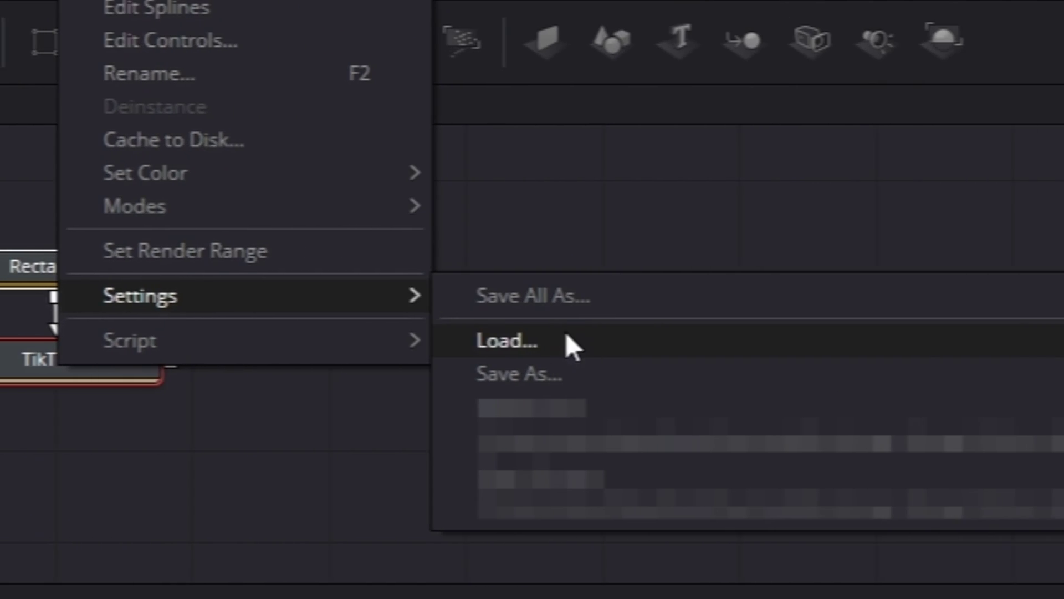
left_click(721, 373)
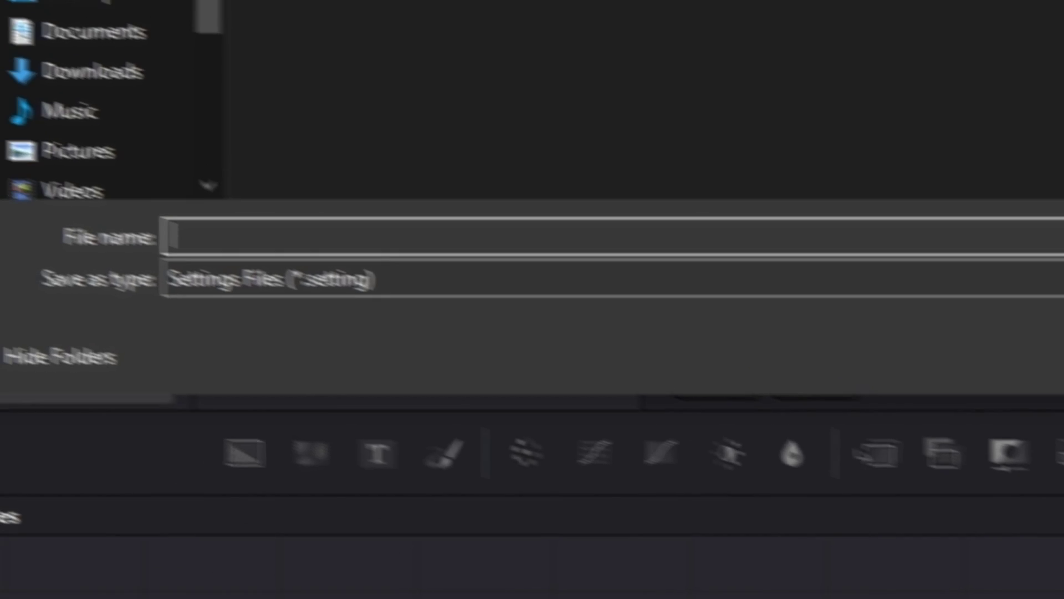
type("TikTok Face Cam")
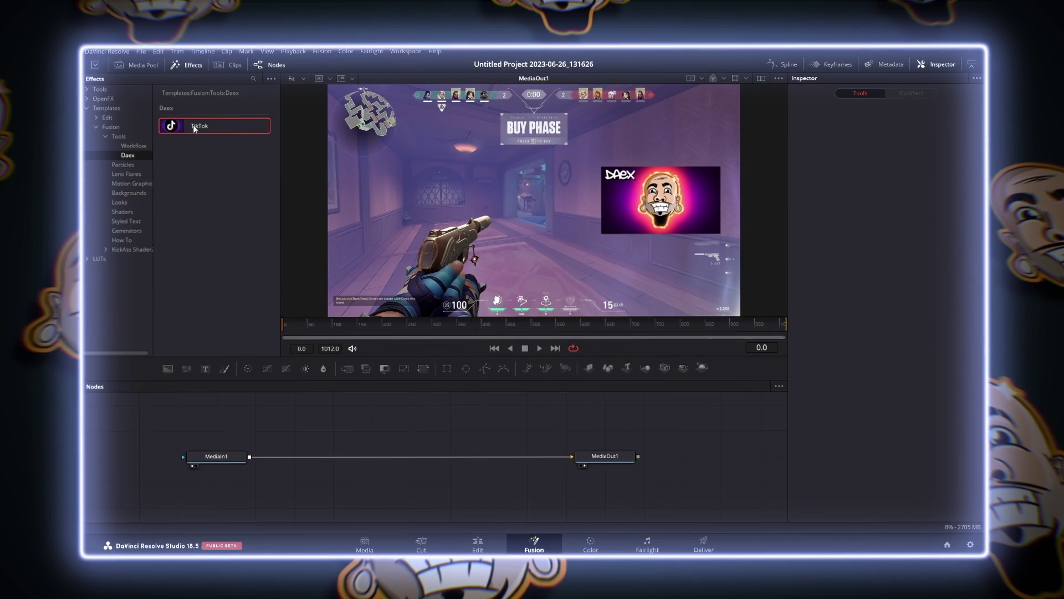
left_click_drag(202, 121, 457, 450)
Step: Load the saved TikTok Face Cam settings into the new TikTok1 node and align the face cam to the top
right_click(451, 452)
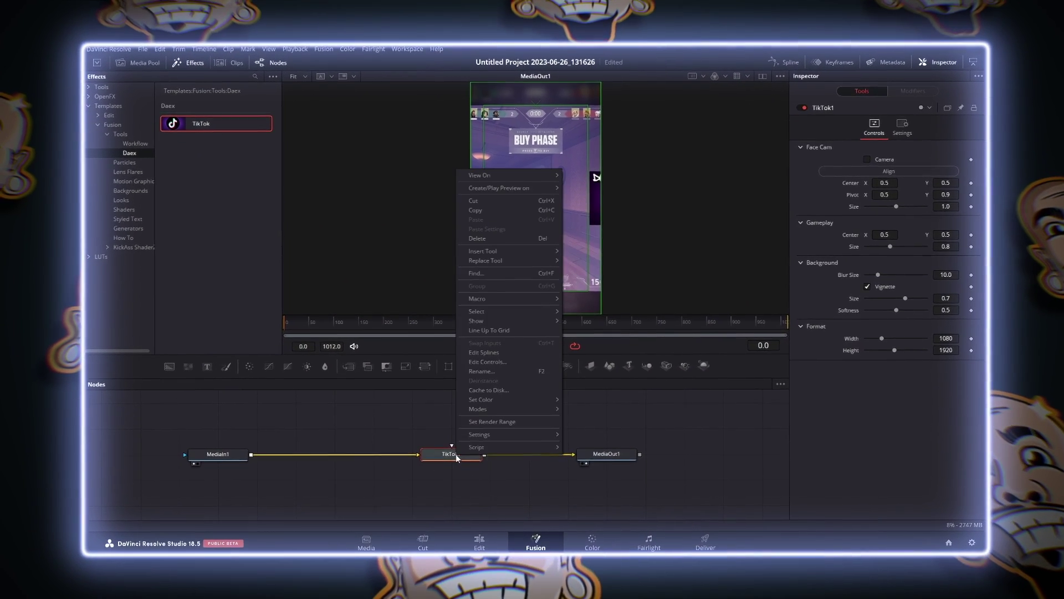
mouse_move(489, 433)
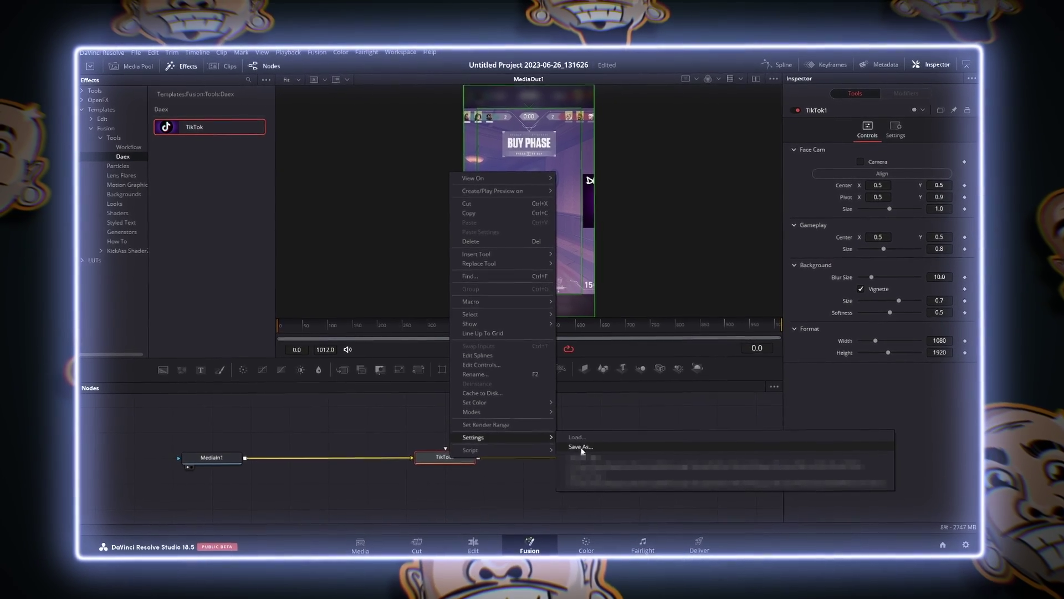
left_click(581, 446)
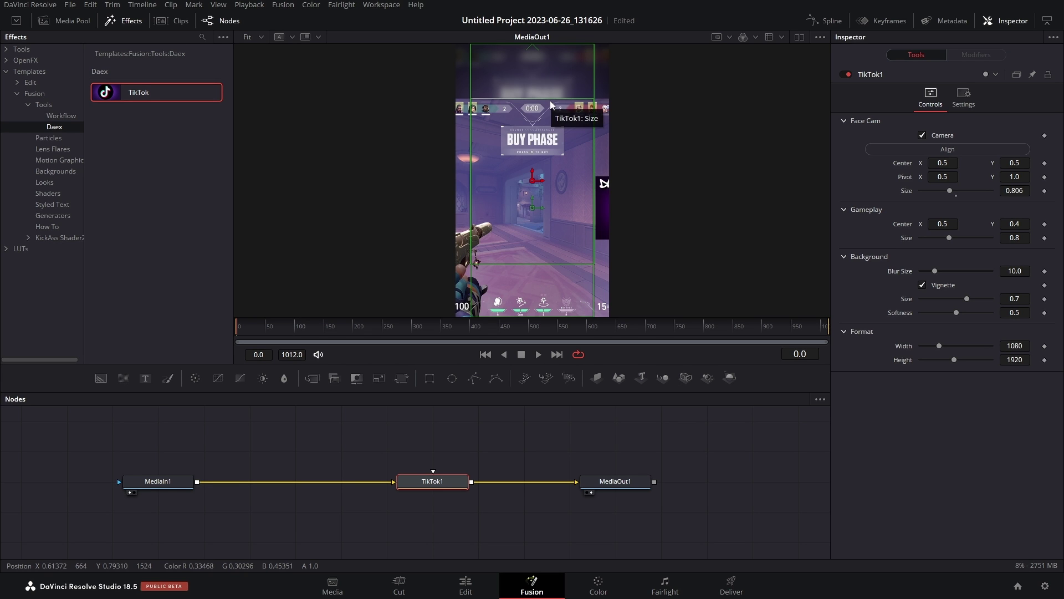
left_click(976, 145)
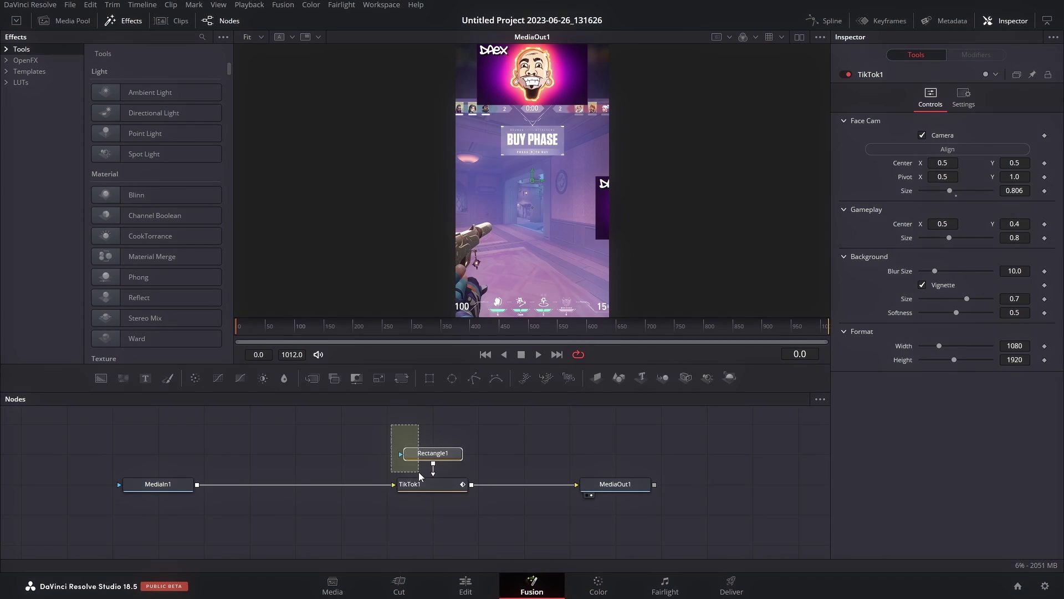
Step: Mask TikTok1 with a rectangle and start a macro exporting the rectangle's height and two other controls
mouse_move(418, 472)
left_mouse_down()
mouse_move(444, 508)
mouse_move(433, 485)
left_mouse_up()
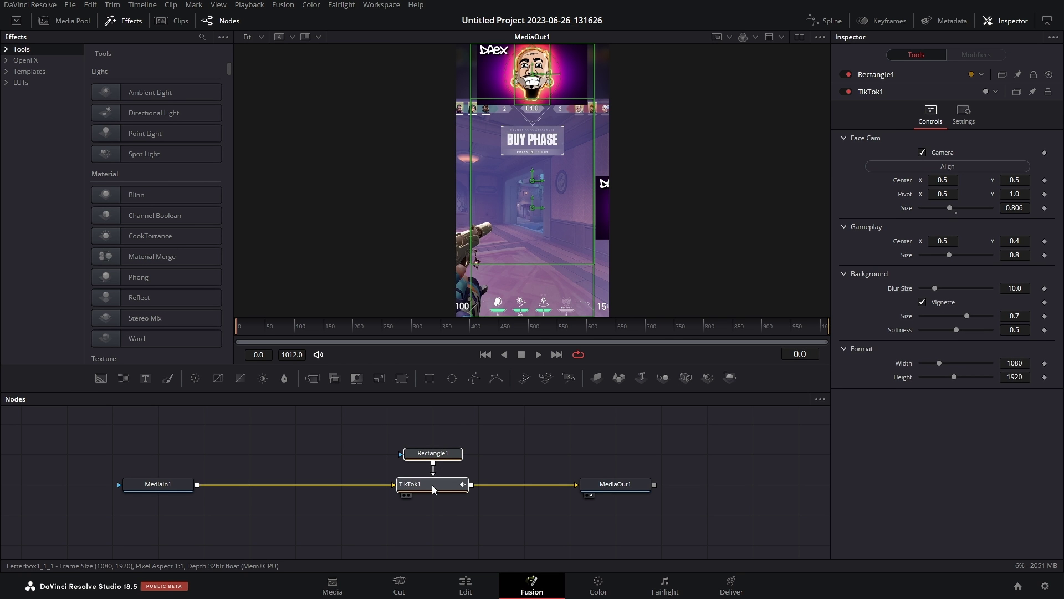
right_click(432, 485)
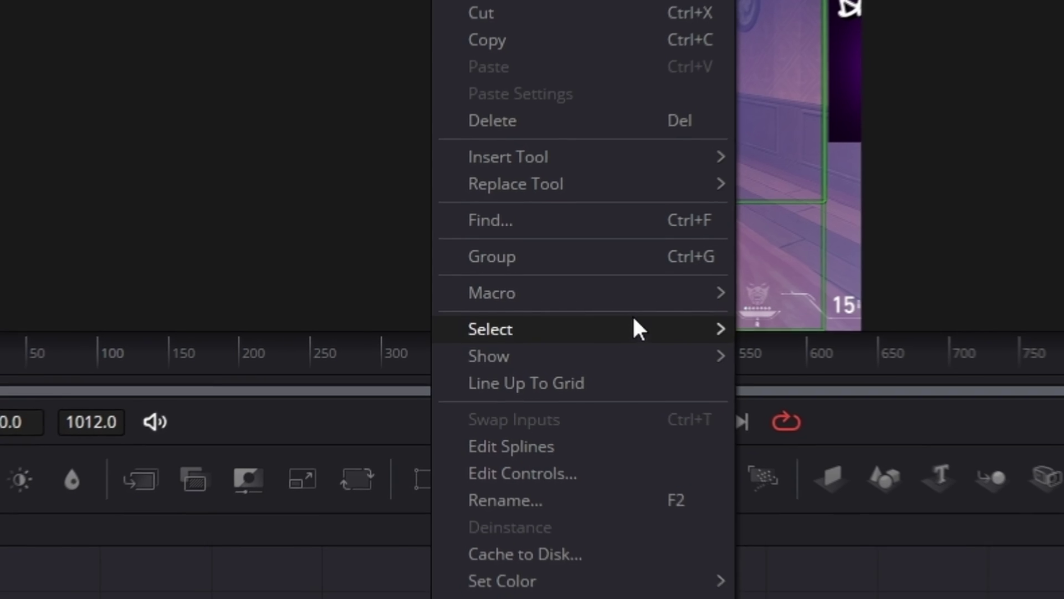
mouse_move(646, 297)
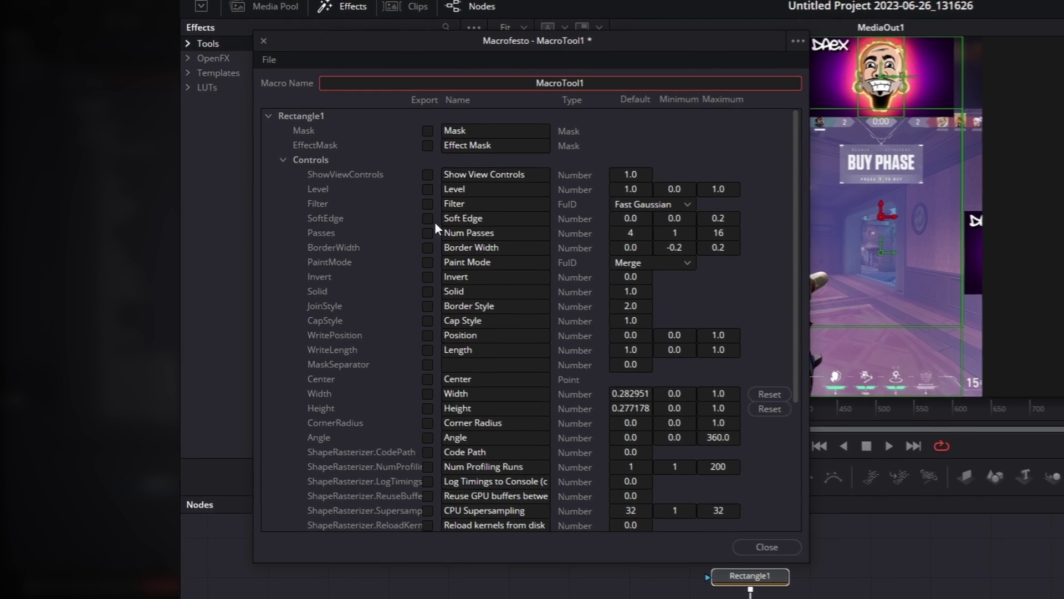
left_click(352, 355)
left_click(352, 369)
left_click(352, 382)
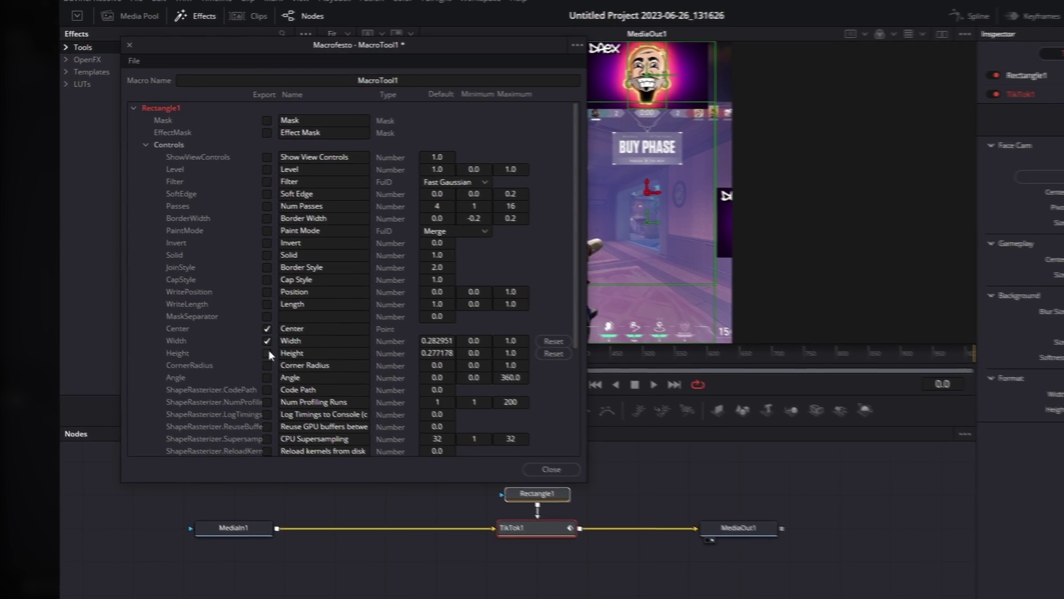
left_click(218, 152)
Step: Export TikTok1's Camera, Align, gameplay center, background blur and face-cam pivot controls in the macro
scroll(222, 310, "down", 2)
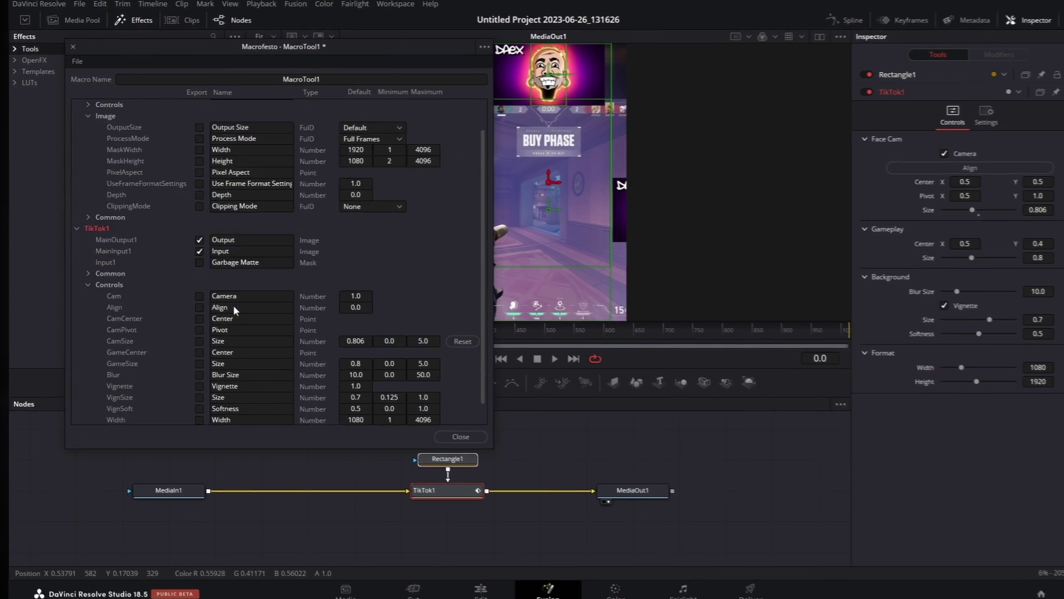
scroll(234, 305, "down", 2)
left_click(199, 274)
left_click(199, 285)
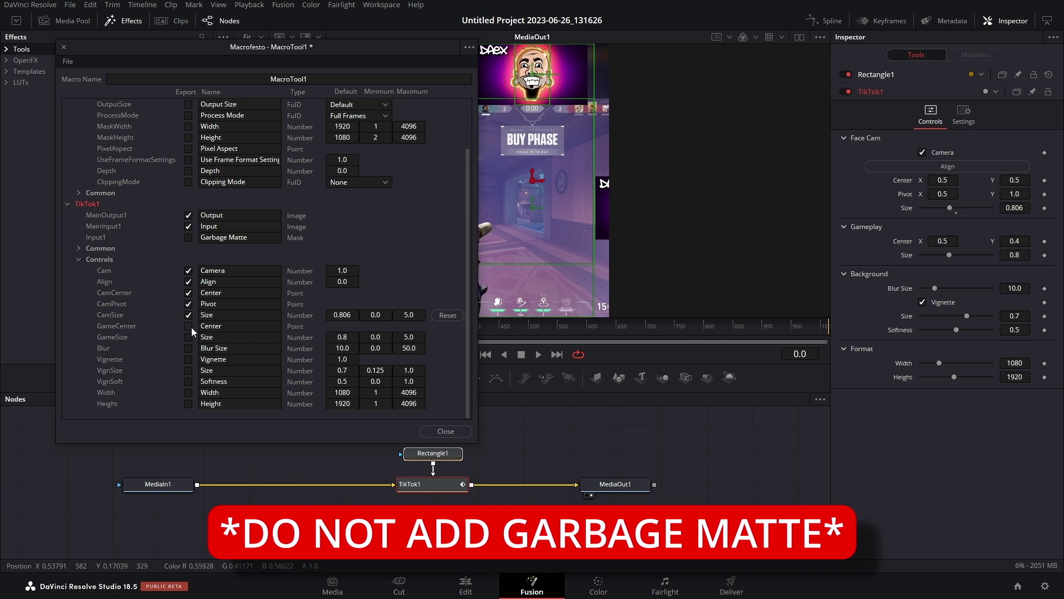
left_click(188, 326)
left_click(188, 348)
left_click(188, 303)
scroll(186, 294, "up", 5)
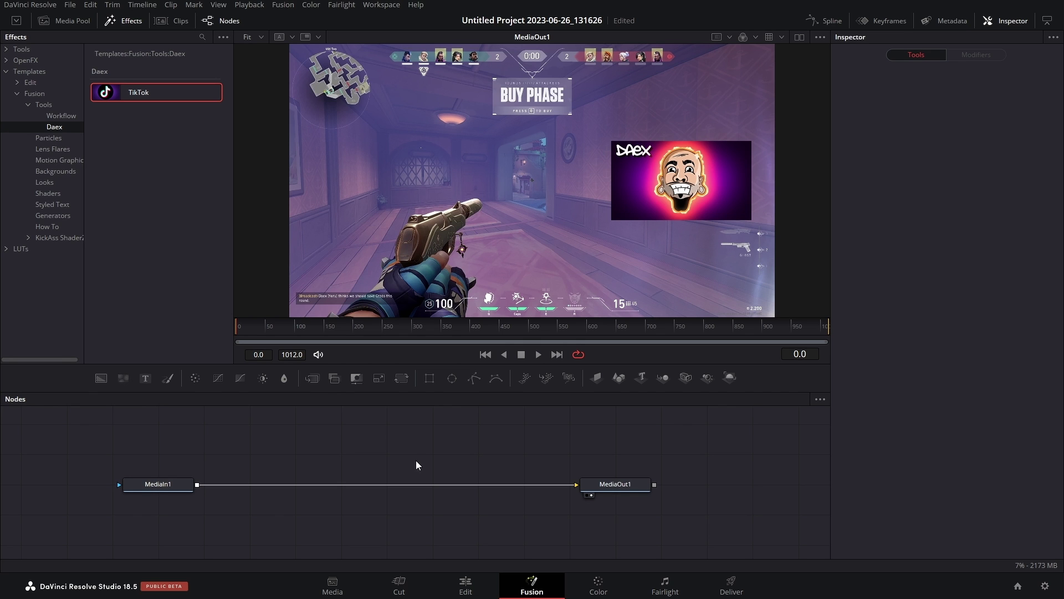
Step: Find 'tik' in tool search, add the TikTok Test 3 macro, and insert it between MediaIn1 and MediaOut1
key("shift+space")
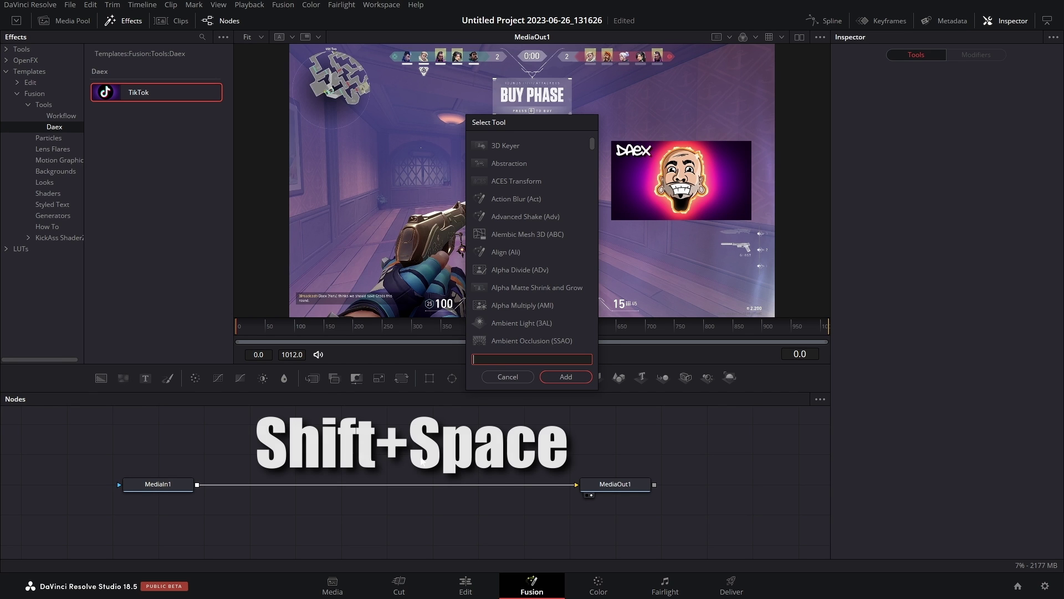
type("tik")
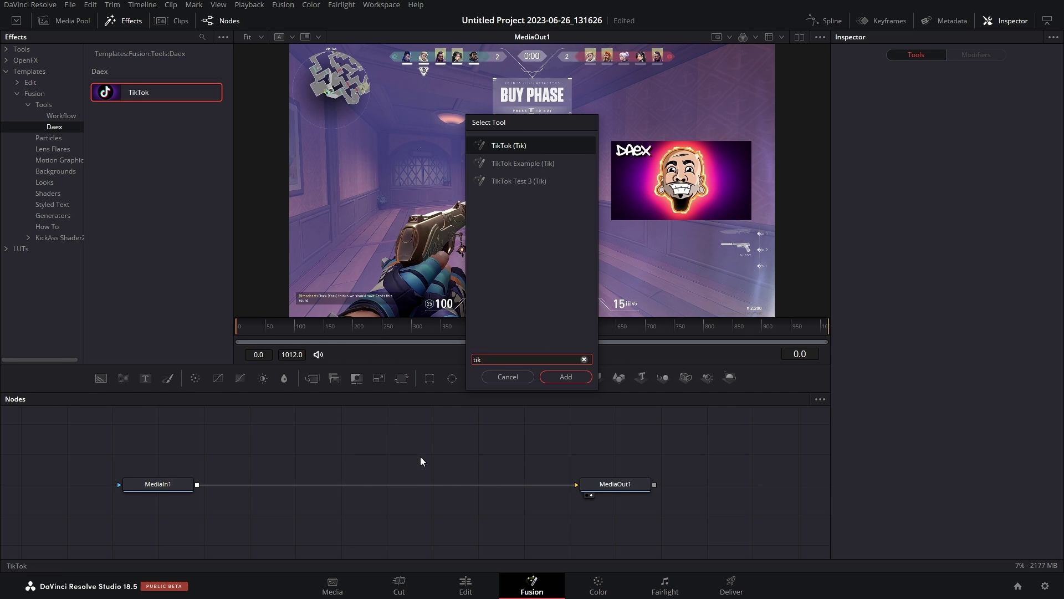
double_click(519, 181)
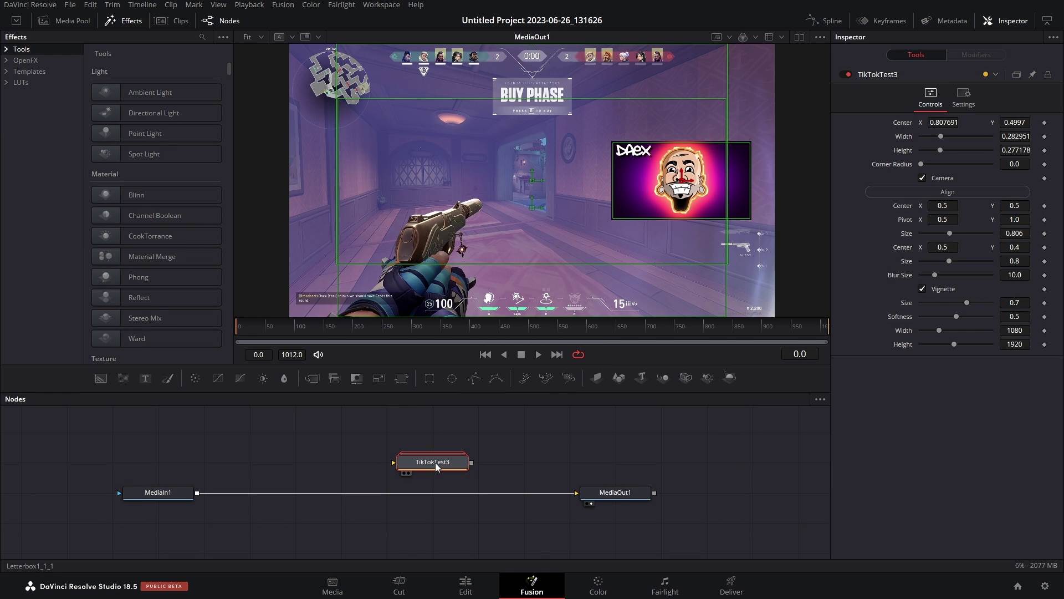
left_click_drag(434, 463, 432, 493, "shift")
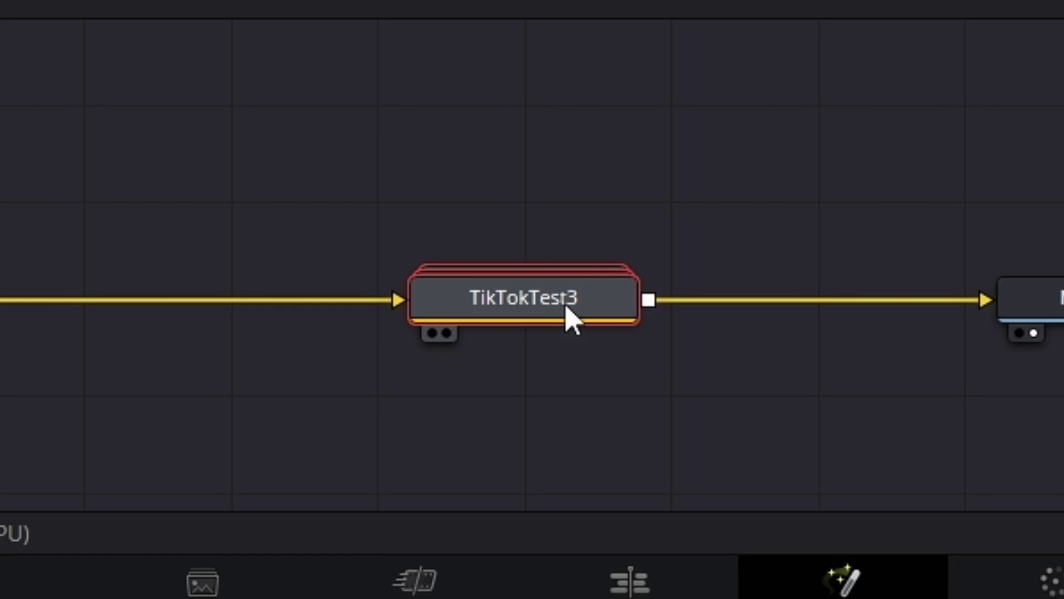
Step: Expand the TikTokTest3 group to show Rectangle1 feeding TikTok1 inside it
double_click(571, 317)
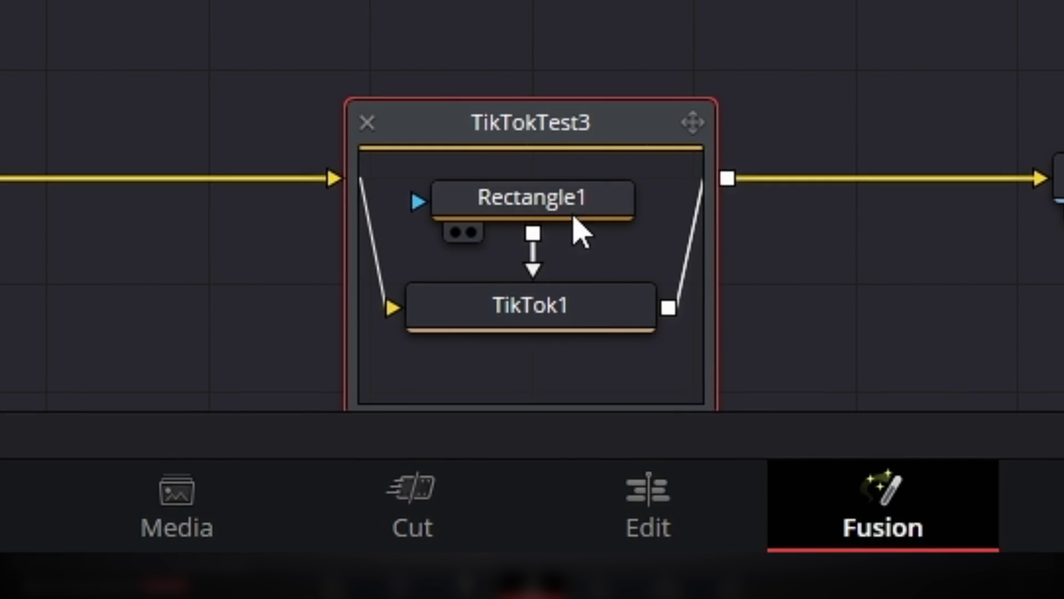